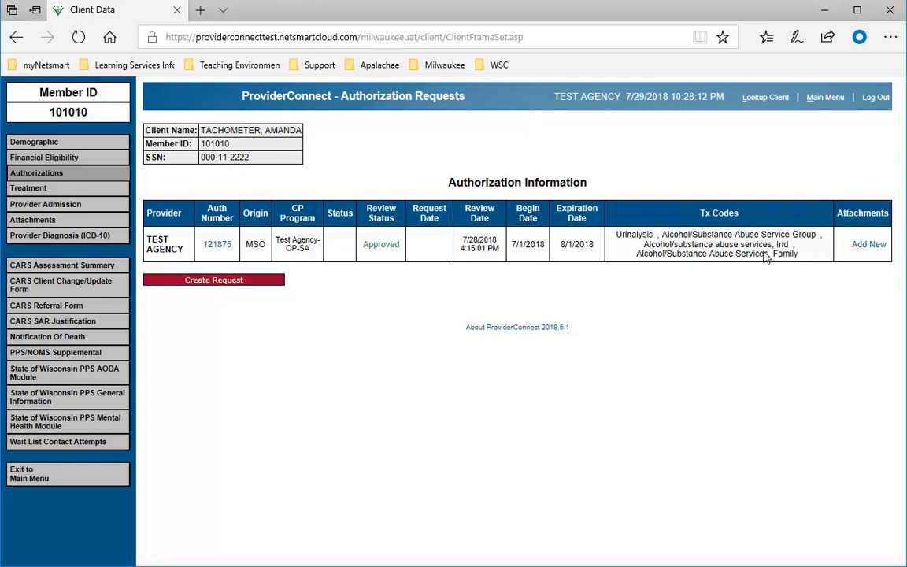
{"action": "mouse_move", "coordinate": [765, 259]}
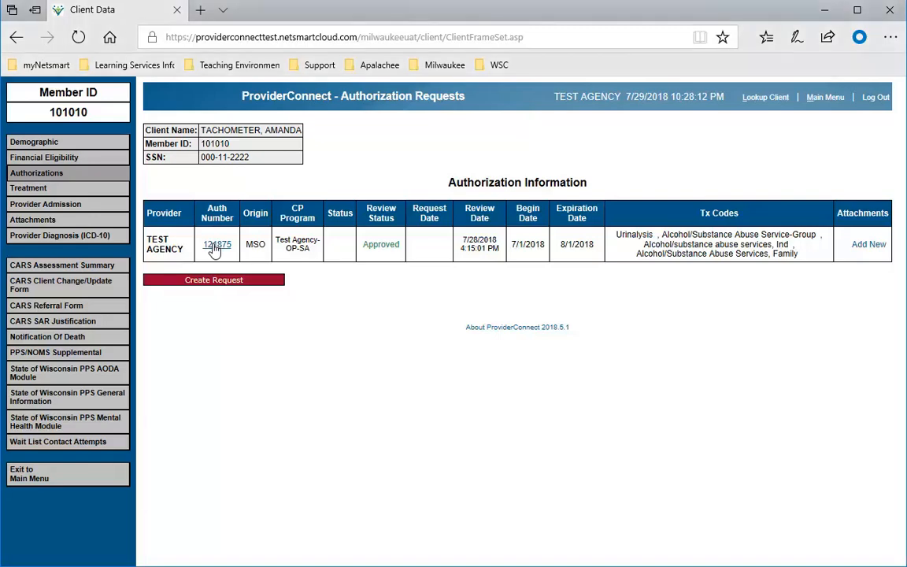
{"action": "left_click", "coordinate": [214, 247]}
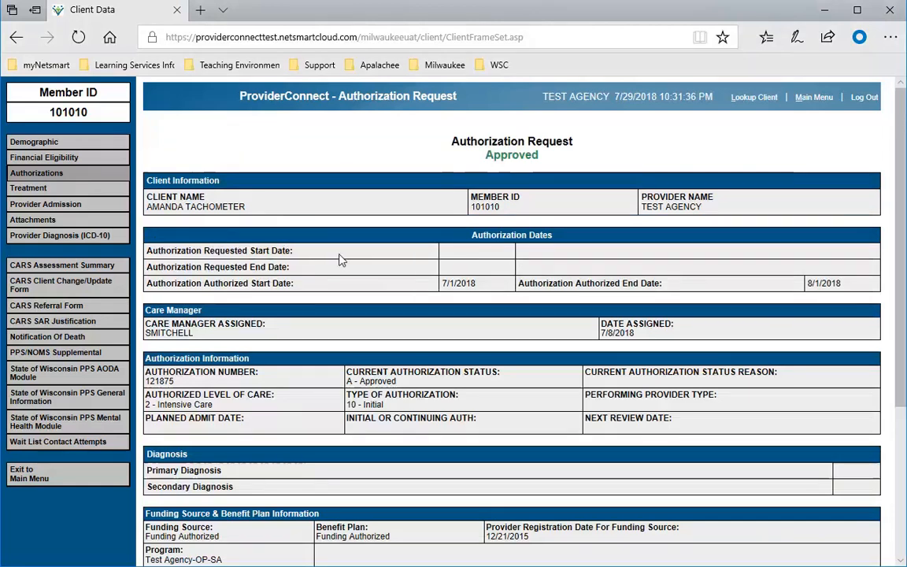
{"action": "scroll", "coordinate": [336, 266], "scroll_direction": "down", "scroll_amount": 1}
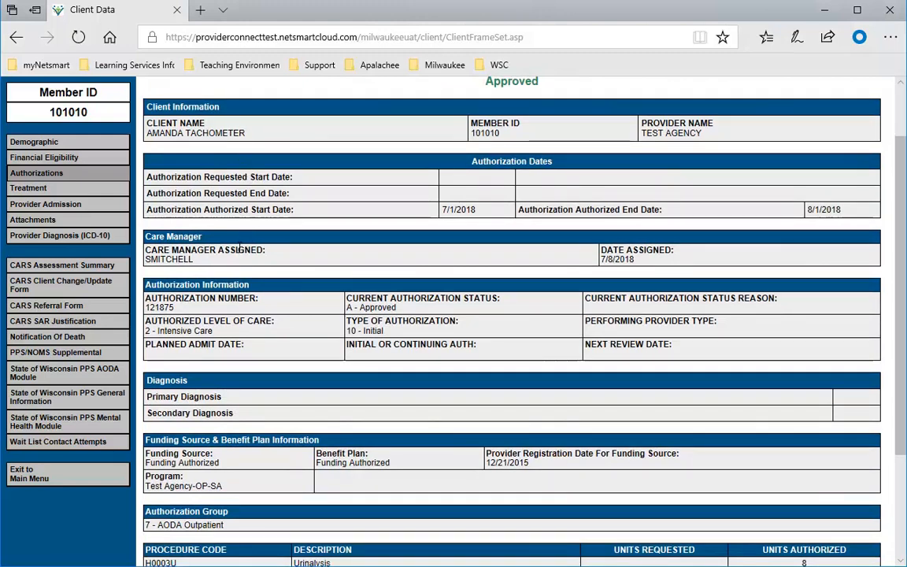
{"action": "scroll", "coordinate": [224, 267], "scroll_direction": "down", "scroll_amount": 2}
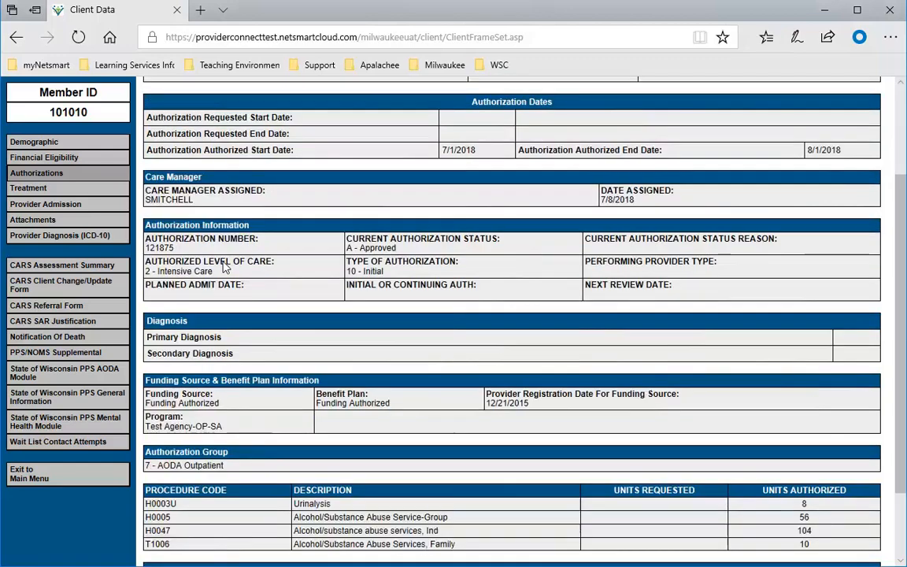
{"action": "scroll", "coordinate": [225, 259], "scroll_direction": "down", "scroll_amount": 1}
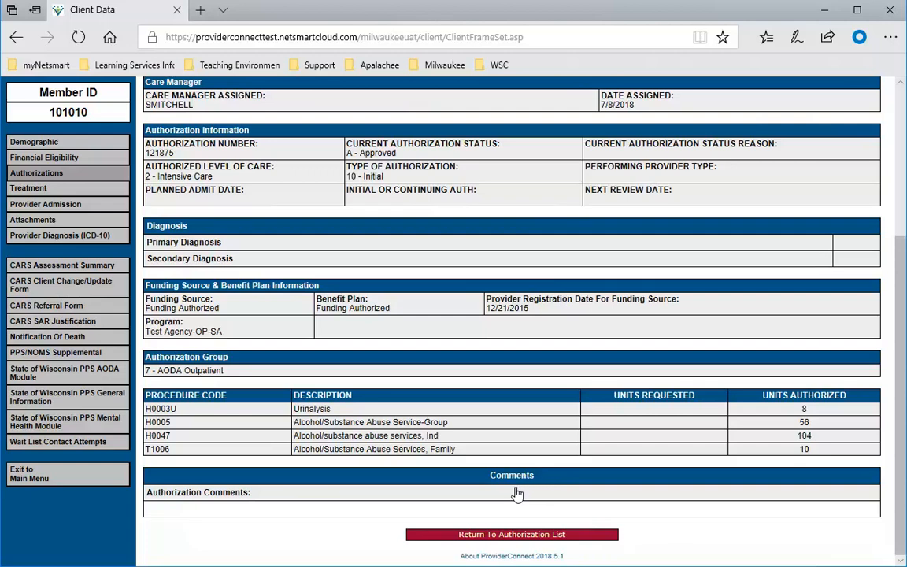
{"action": "left_click", "coordinate": [497, 535]}
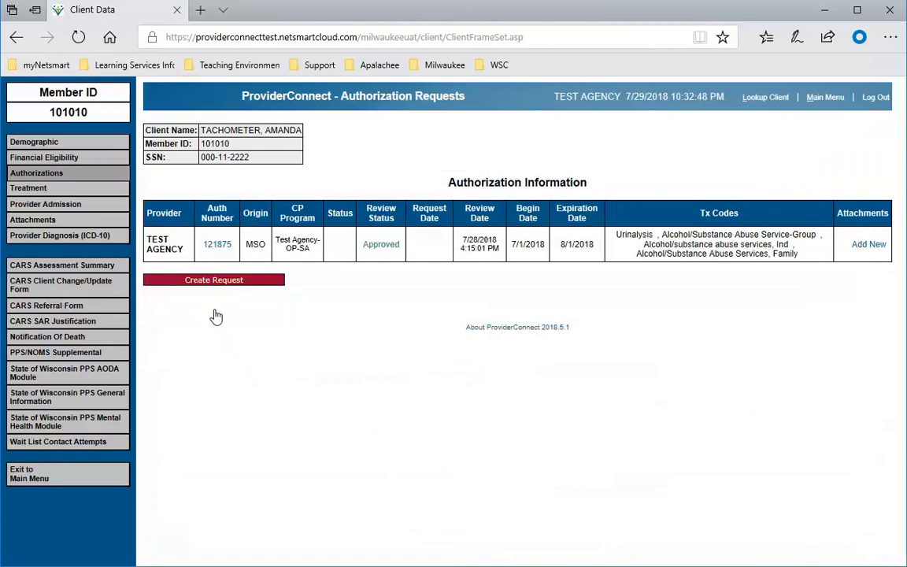
- Create a new request starting 08/02/2018, set for 30 days so it ends 08/31/2018
{"action": "left_click", "coordinate": [212, 282]}
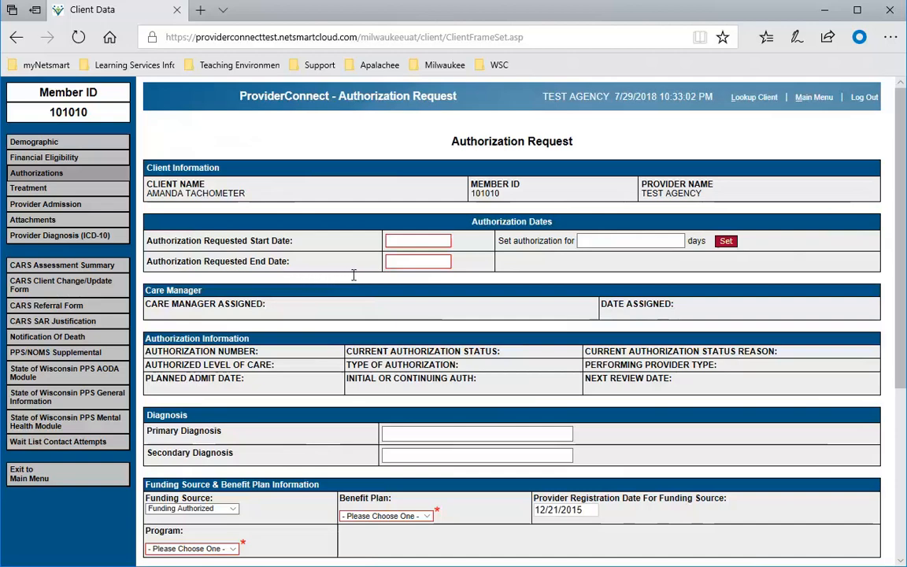
{"action": "left_click", "coordinate": [407, 240]}
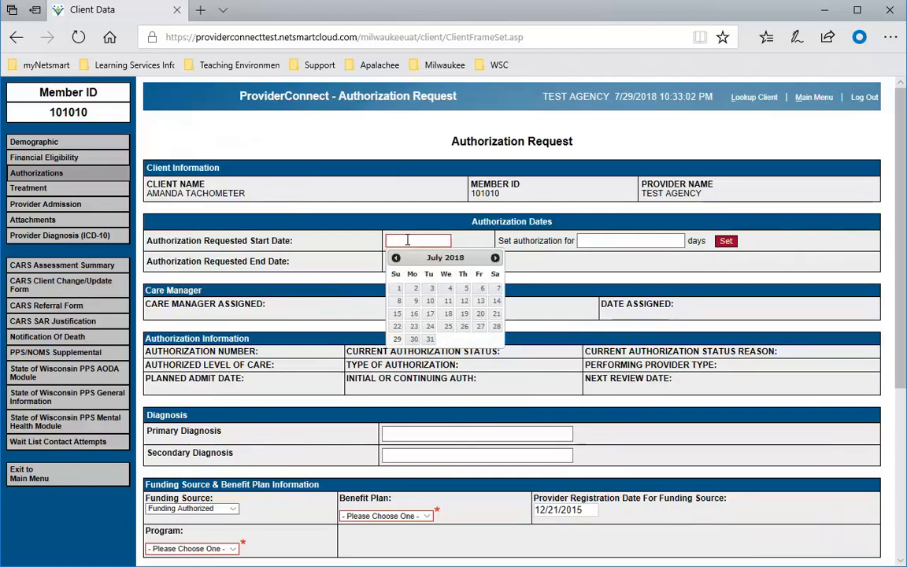
{"action": "left_click", "coordinate": [494, 257]}
{"action": "left_click", "coordinate": [466, 289]}
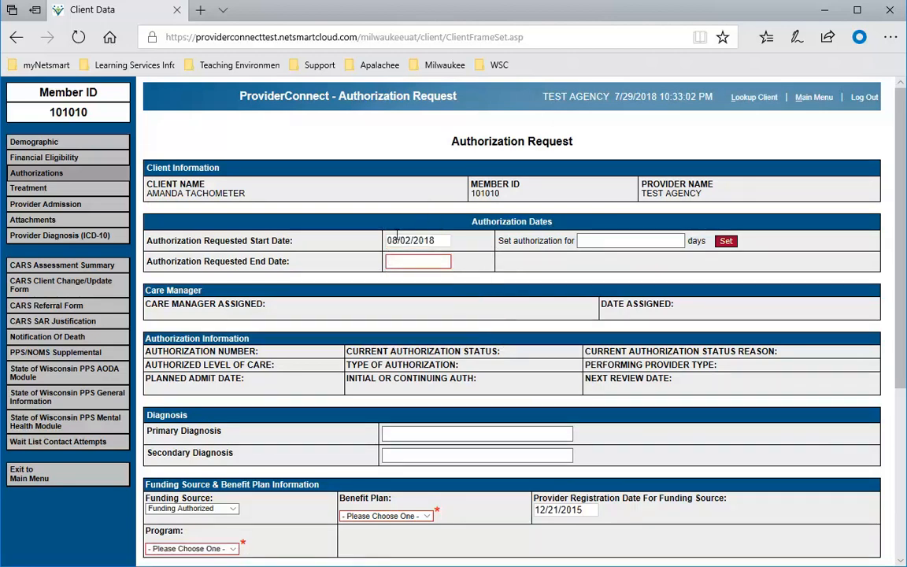
{"action": "left_click", "coordinate": [598, 240]}
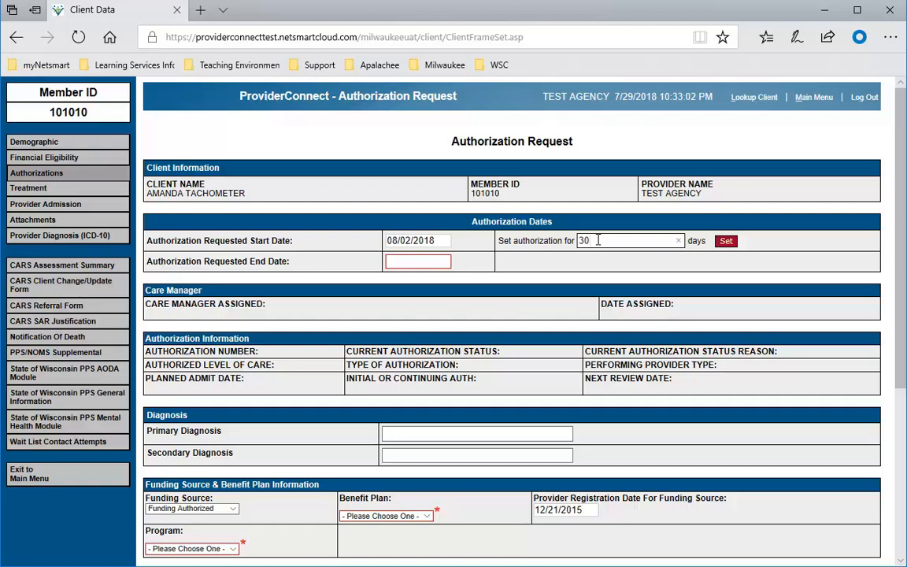
{"action": "left_click", "coordinate": [726, 241]}
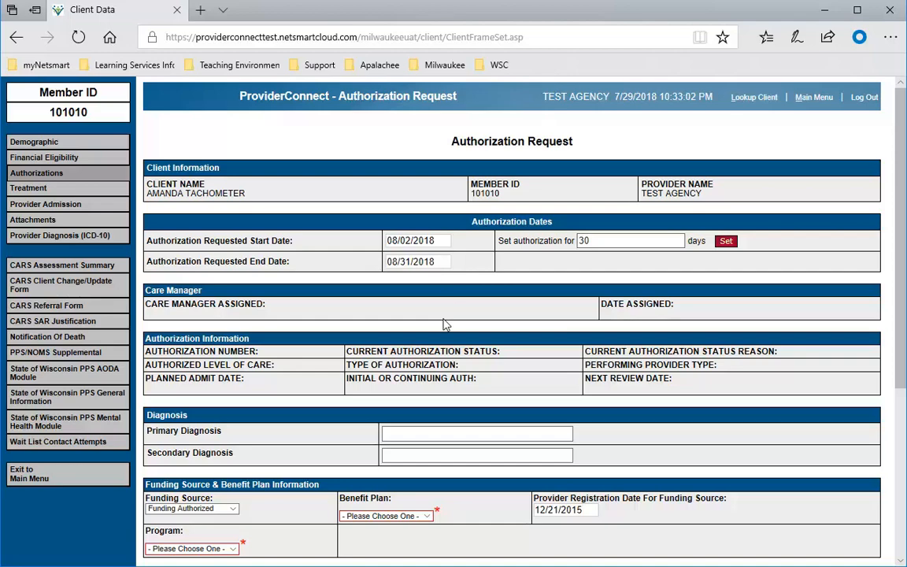
{"action": "scroll", "coordinate": [445, 324], "scroll_direction": "down", "scroll_amount": 2}
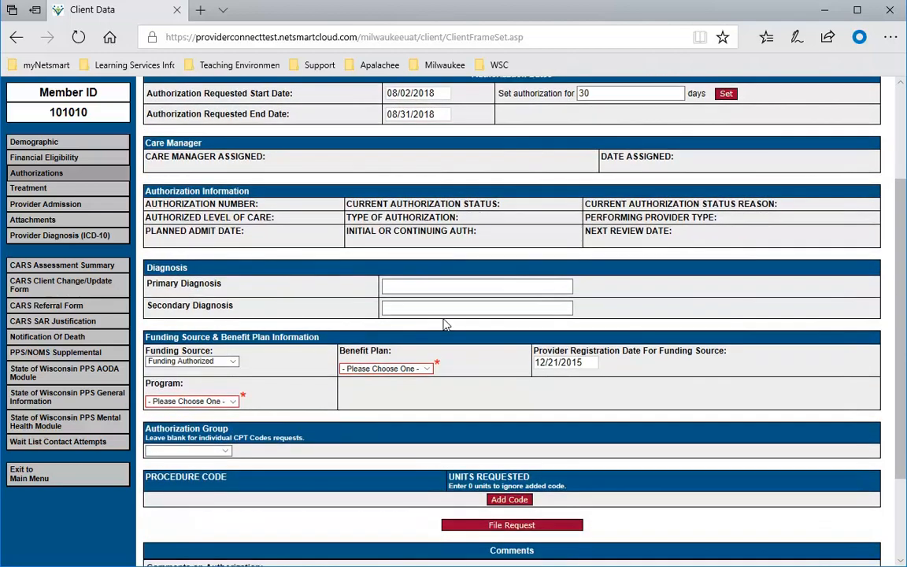
- Choose Funding Authorized for funding source and benefit plan, and Test Agency-OP-SA as program
{"action": "scroll", "coordinate": [445, 324], "scroll_direction": "down", "scroll_amount": 1}
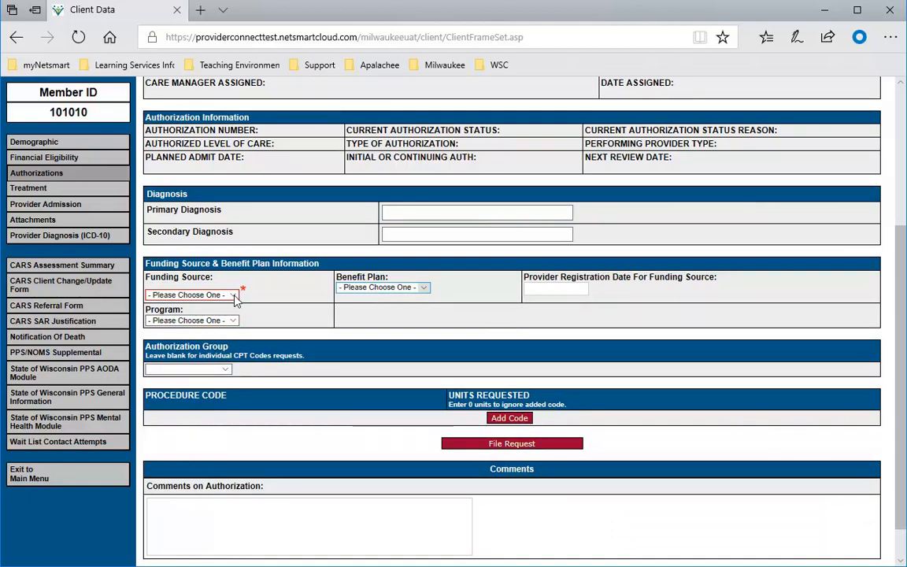
{"action": "left_click", "coordinate": [234, 296]}
{"action": "left_click", "coordinate": [234, 296]}
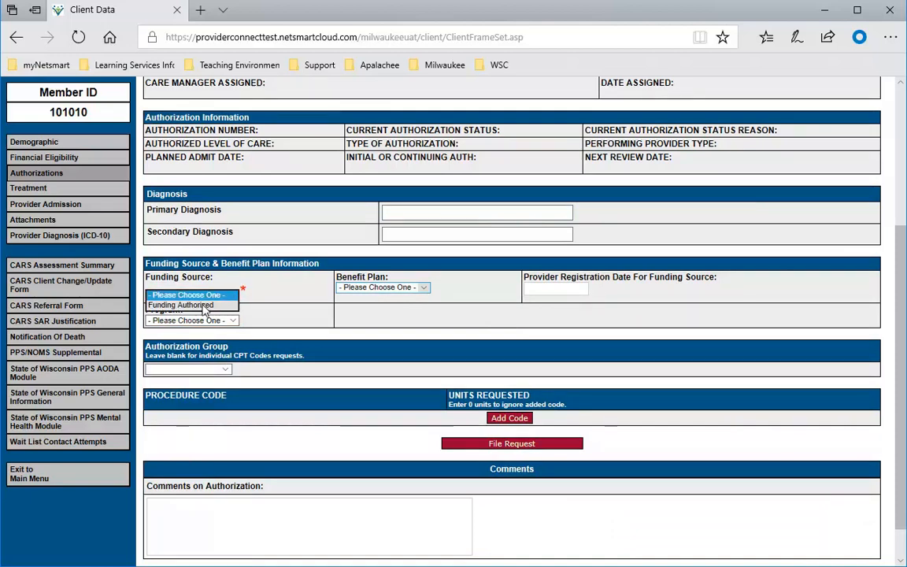
{"action": "left_click", "coordinate": [193, 296]}
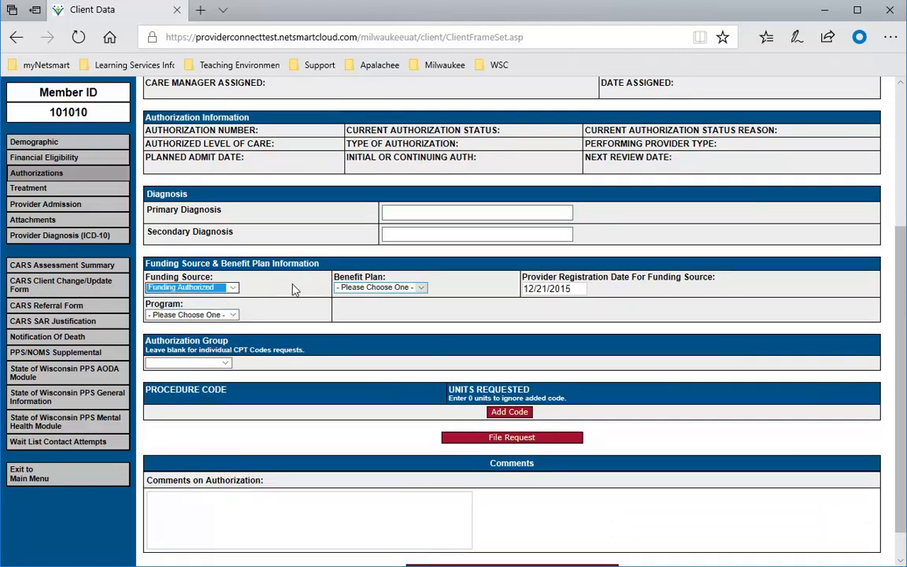
{"action": "left_click", "coordinate": [419, 288]}
{"action": "left_click", "coordinate": [391, 298]}
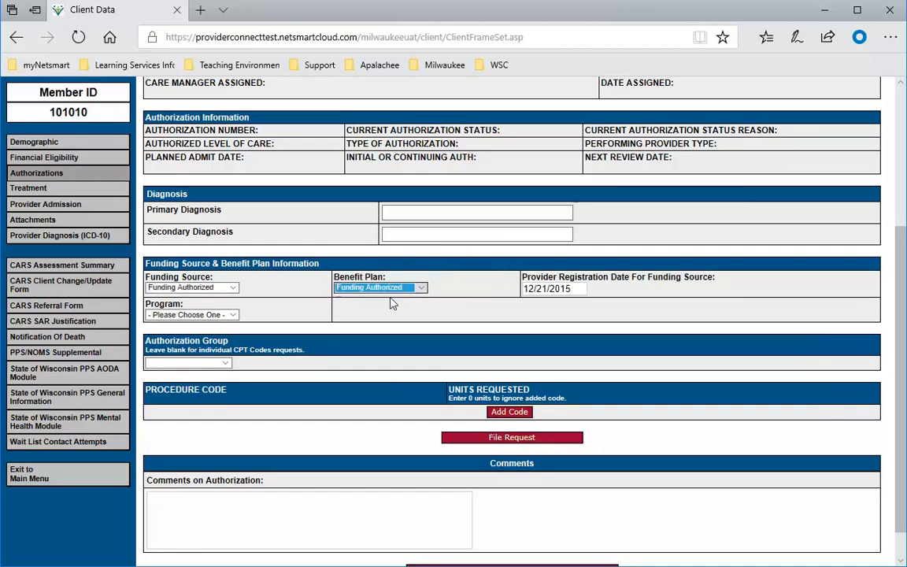
{"action": "left_click", "coordinate": [232, 315]}
{"action": "left_click", "coordinate": [191, 325]}
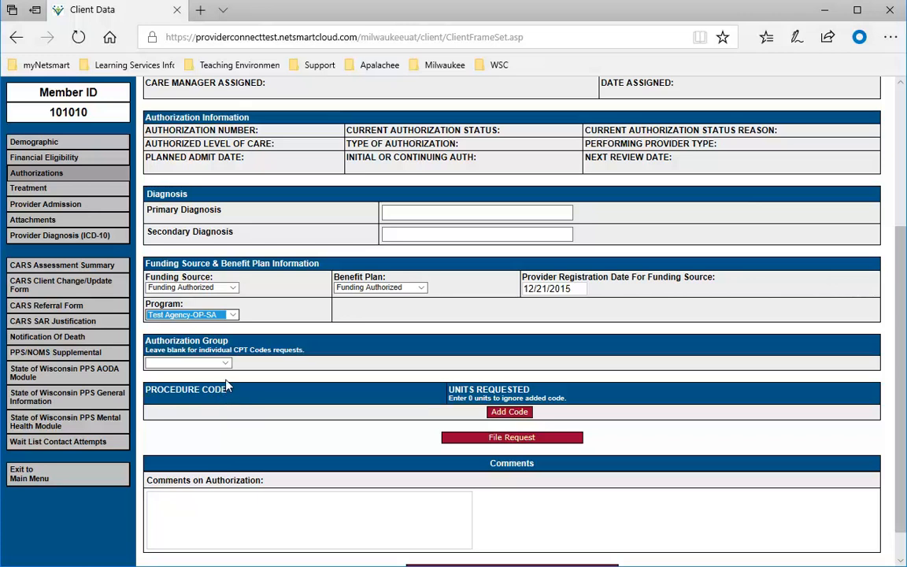
{"action": "left_click", "coordinate": [226, 364]}
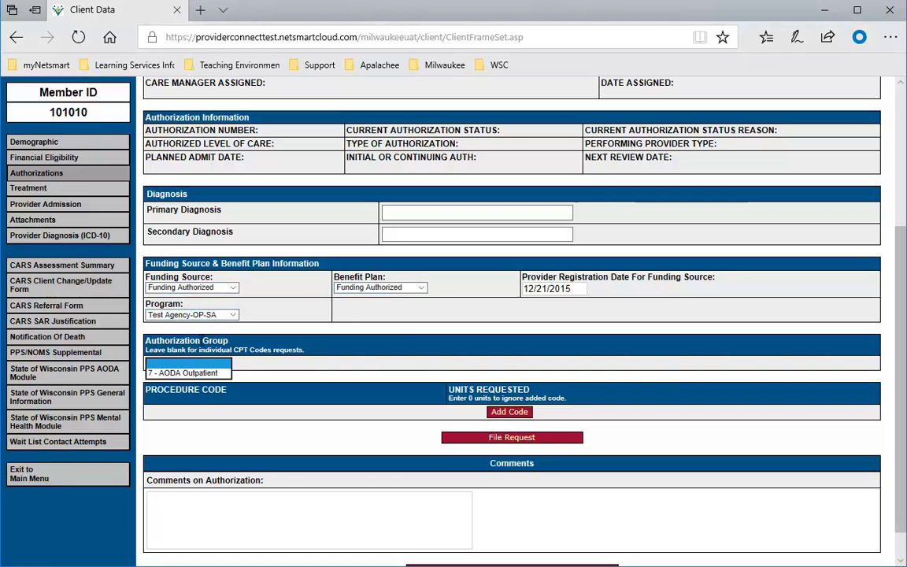
{"action": "left_click", "coordinate": [164, 373]}
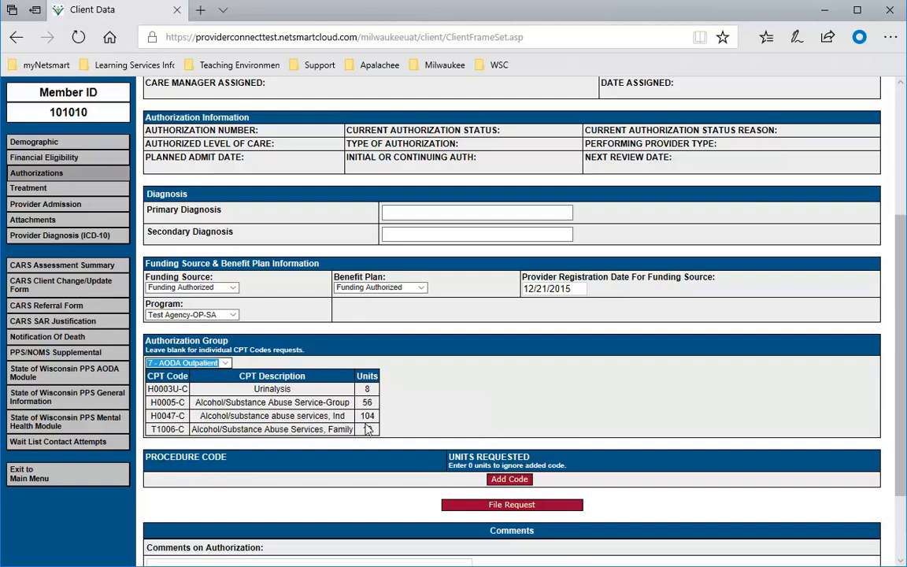
{"action": "left_click", "coordinate": [225, 363]}
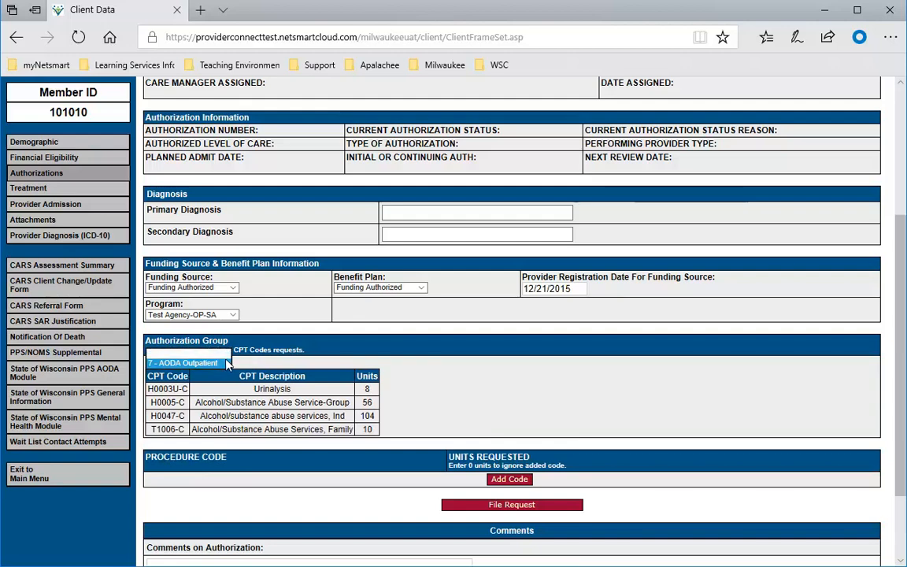
{"action": "left_click", "coordinate": [189, 353]}
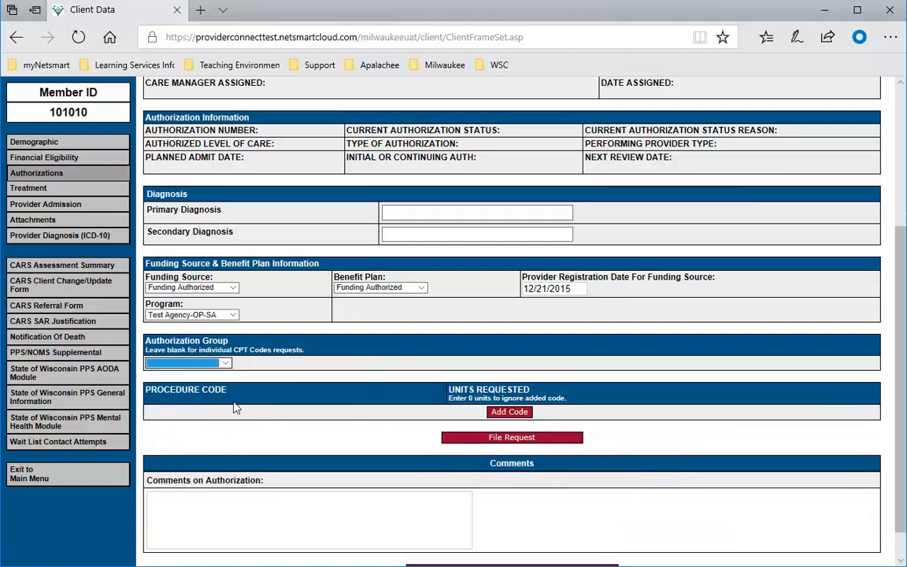
- Add a procedure line H0003U - Urinalysis with 10 units requested
{"action": "left_click", "coordinate": [506, 415]}
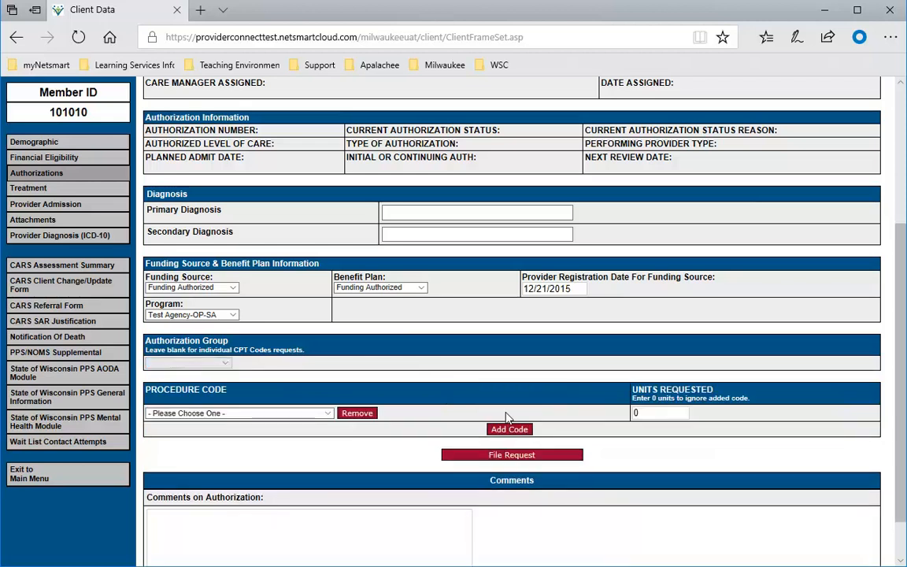
{"action": "left_click", "coordinate": [328, 413]}
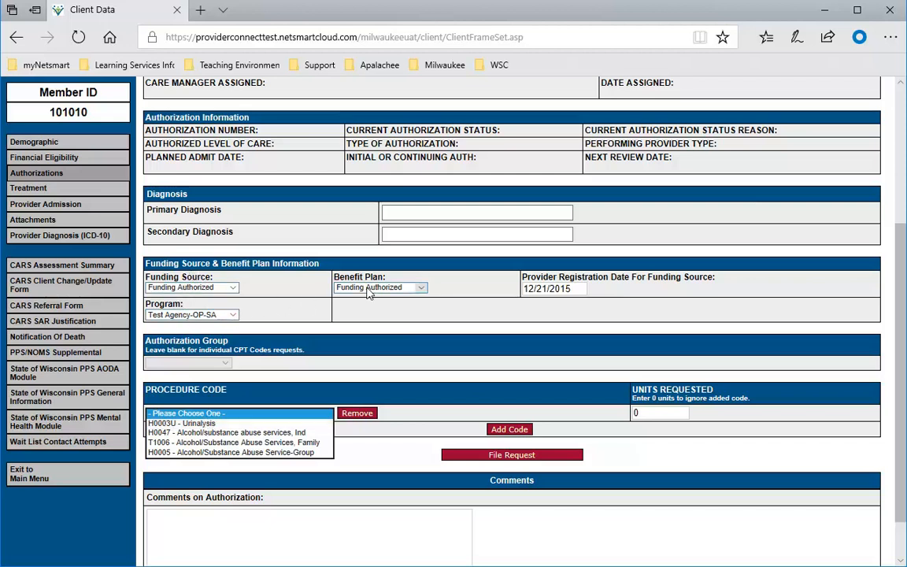
{"action": "left_click", "coordinate": [206, 425]}
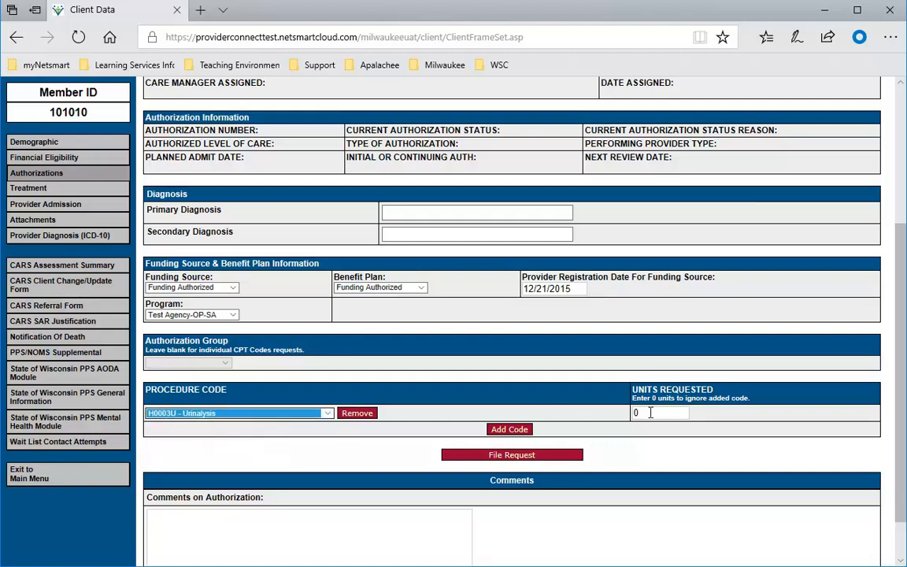
{"action": "left_click_drag", "start_coordinate": [650, 413], "coordinate": [621, 408]}
{"action": "type", "text": "10"}
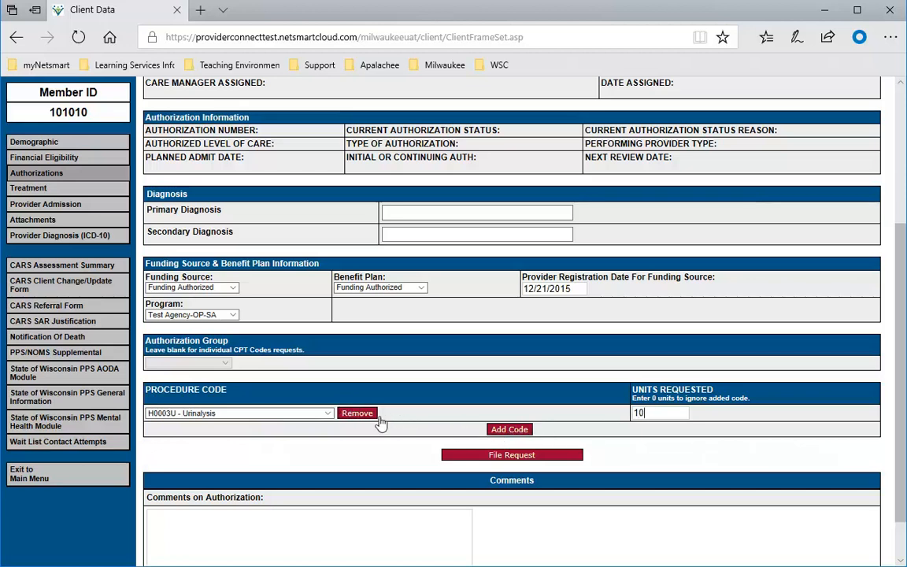
- Add a second procedure line H0047 alcohol/substance abuse services with 60 units
{"action": "left_click", "coordinate": [508, 430]}
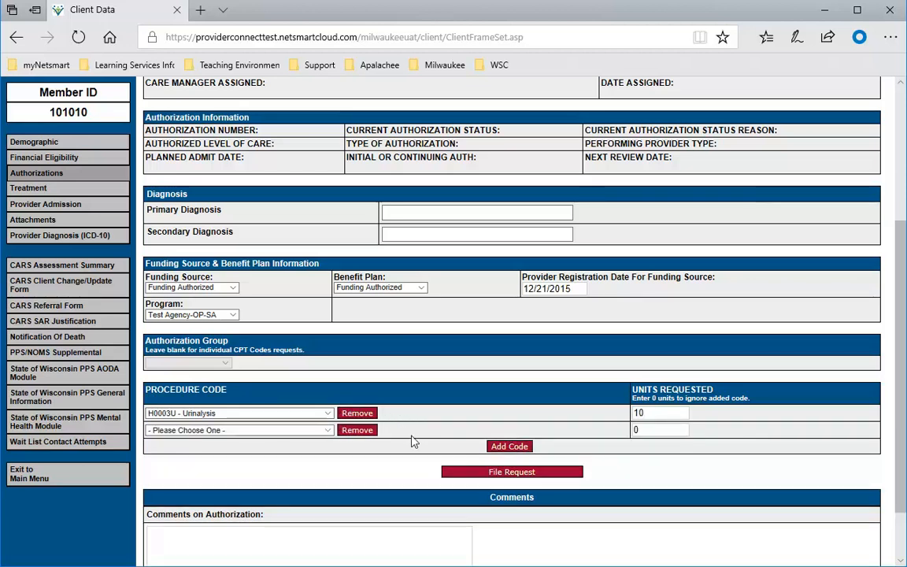
{"action": "left_click", "coordinate": [259, 430]}
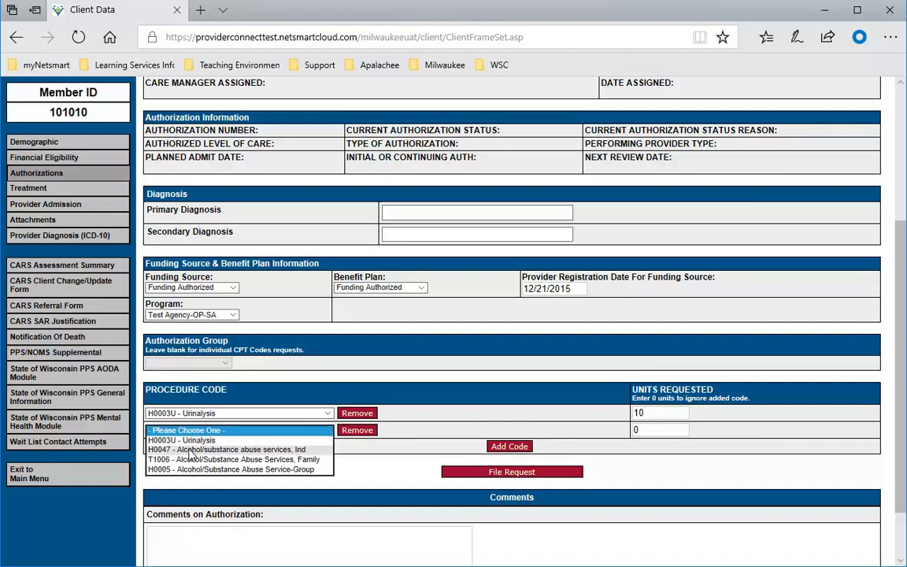
{"action": "left_click", "coordinate": [229, 449]}
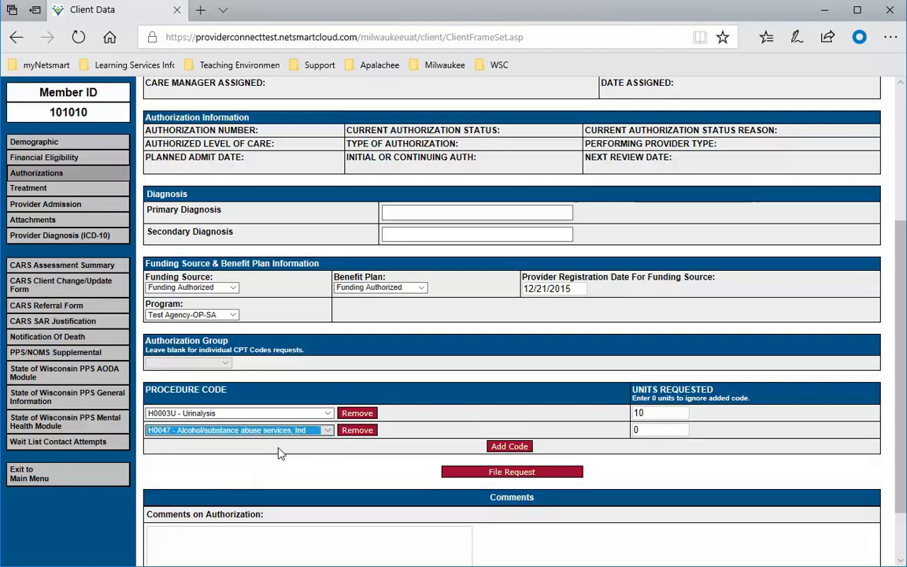
{"action": "key", "text": "Tab"}
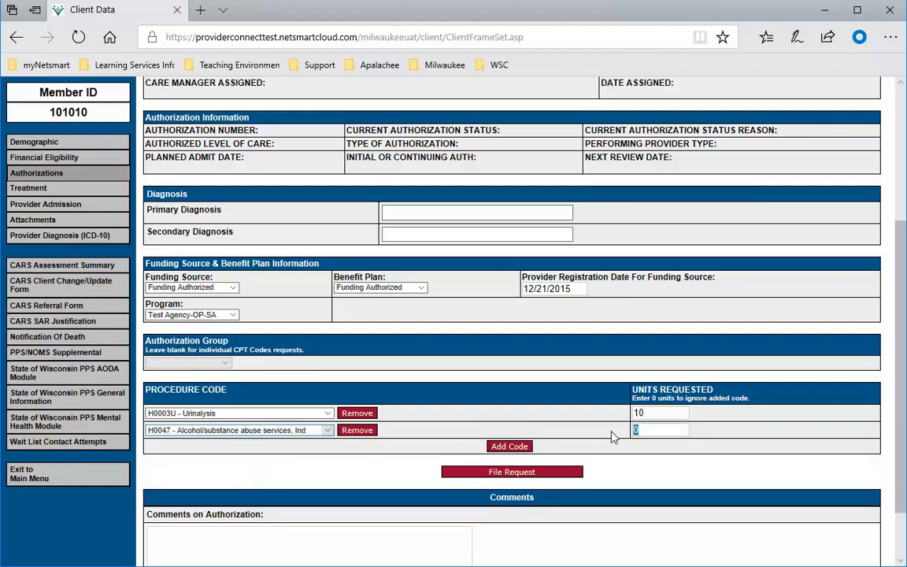
{"action": "type", "text": "60"}
- Remove both the H0047 and H0003U procedure lines from the request
{"action": "left_click", "coordinate": [357, 430]}
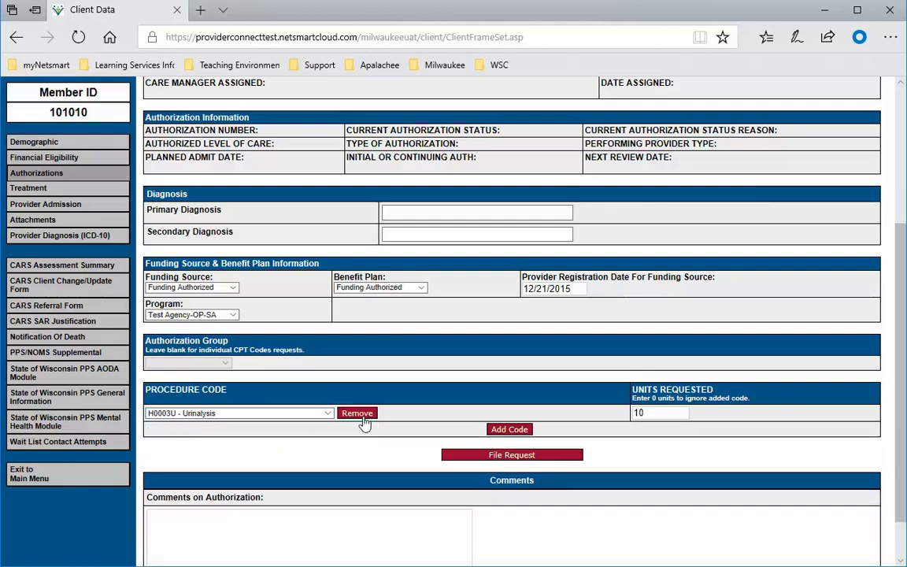
{"action": "left_click", "coordinate": [357, 413]}
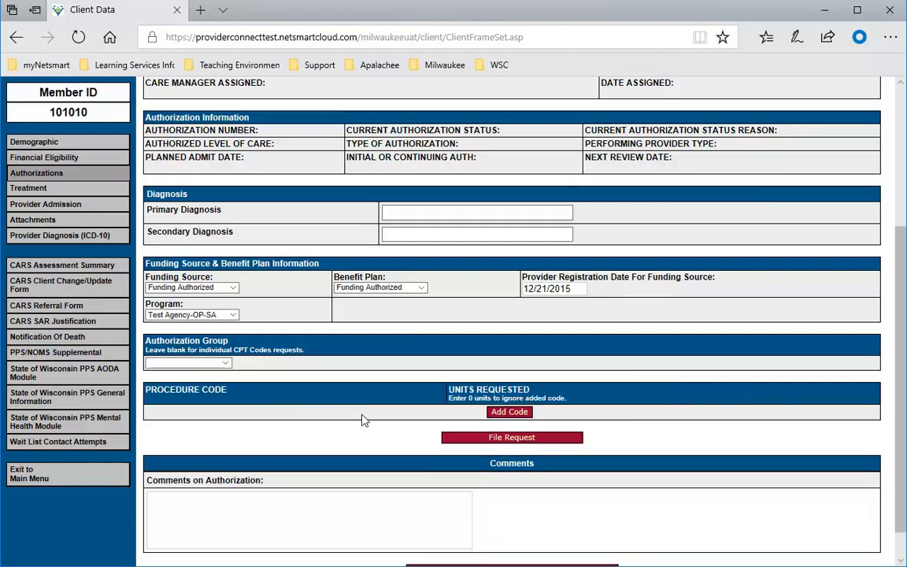
{"action": "left_click", "coordinate": [226, 368]}
- Choose authorization group 7 - AODA Outpatient, comment 'added in my comments', and file the request
{"action": "left_click", "coordinate": [189, 337]}
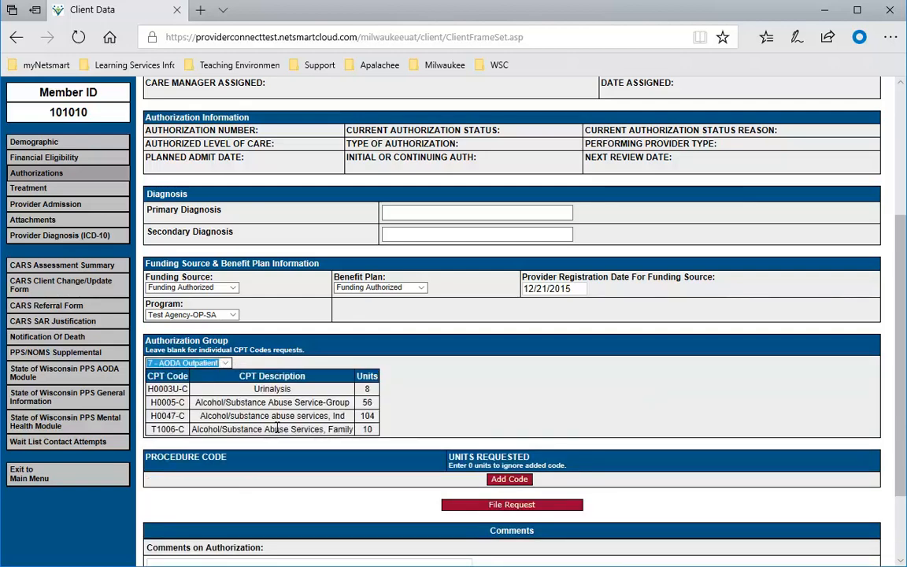
{"action": "scroll", "coordinate": [644, 380], "scroll_direction": "down", "scroll_amount": 1}
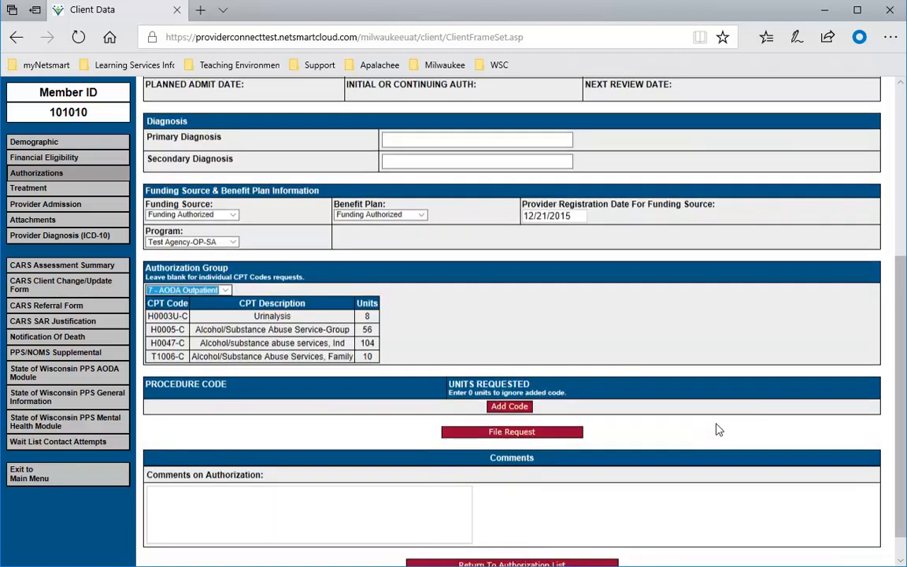
{"action": "left_click", "coordinate": [189, 496]}
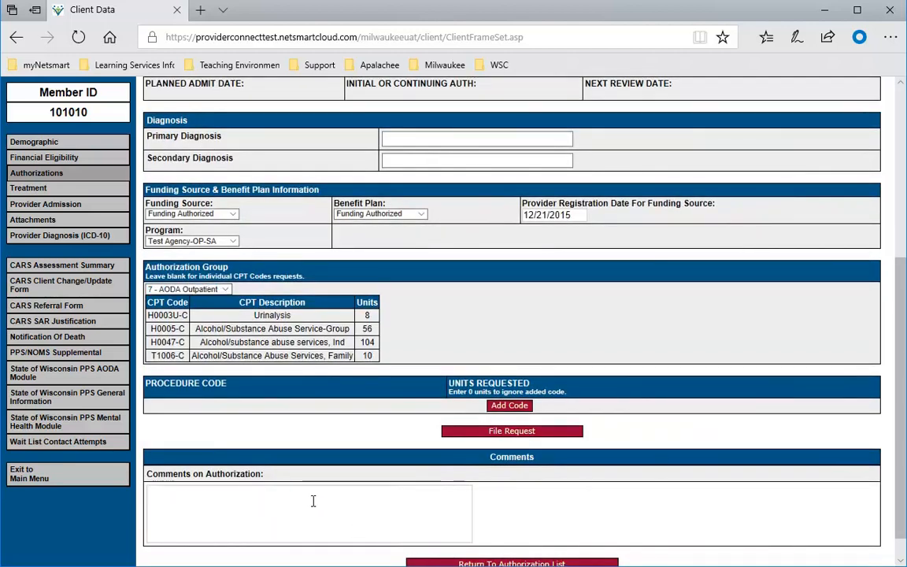
{"action": "scroll", "coordinate": [307, 497], "scroll_direction": "down", "scroll_amount": 1}
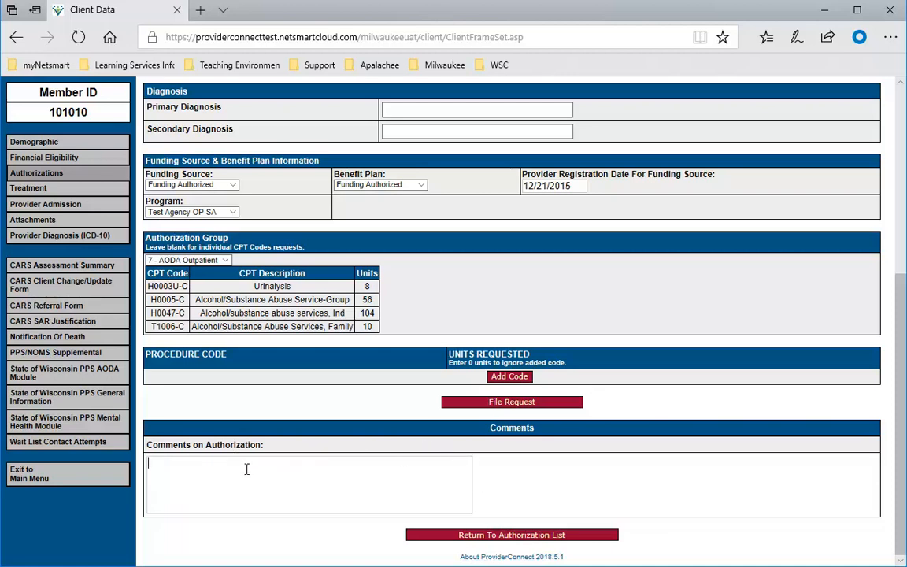
{"action": "type", "text": "added in my comments"}
{"action": "left_click", "coordinate": [502, 403]}
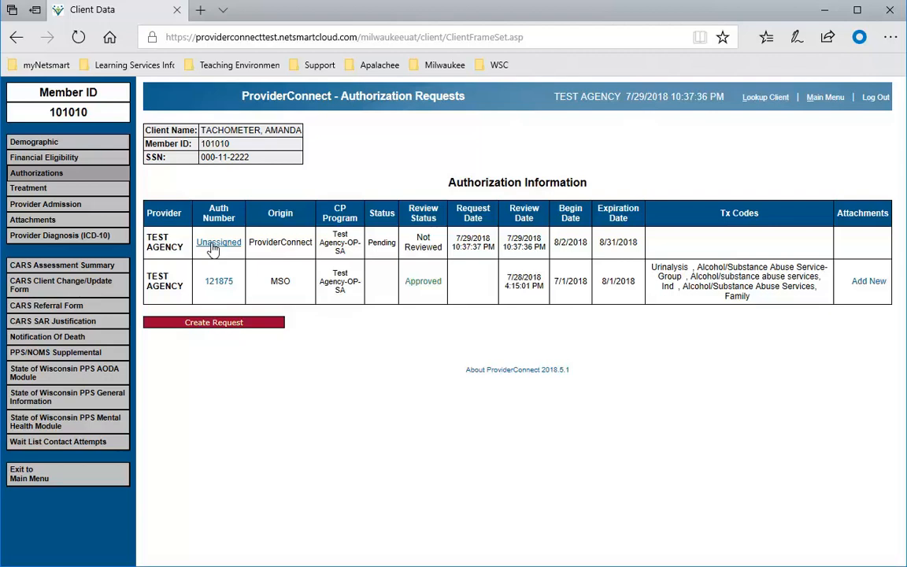
{"action": "left_click", "coordinate": [41, 175]}
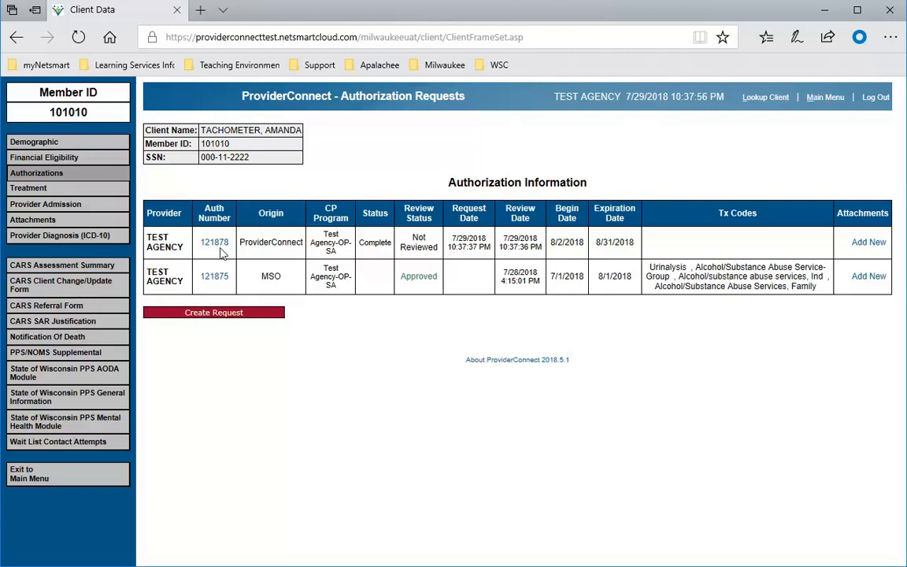
{"action": "left_click", "coordinate": [867, 244]}
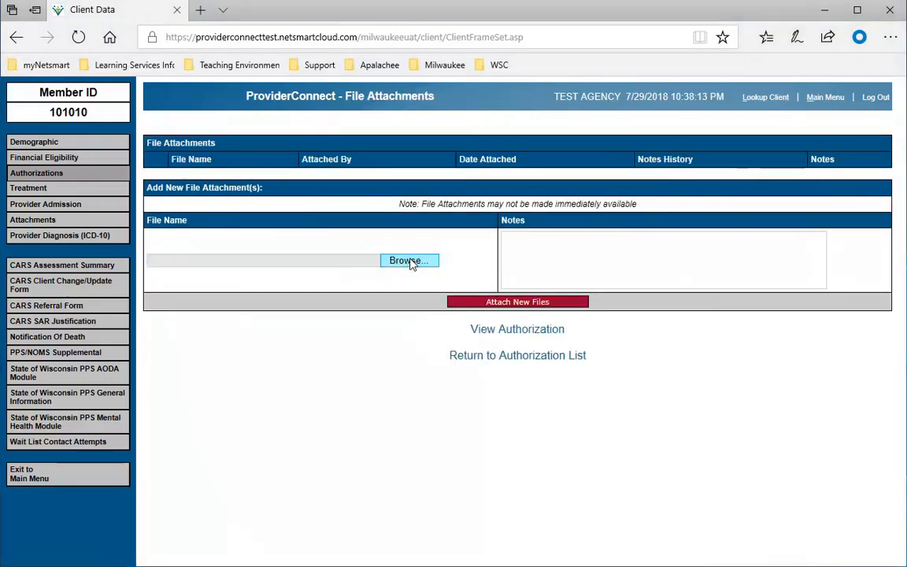
- Select MHOP process.doc as the attachment and add the note 'this is my reasoning'
{"action": "left_click", "coordinate": [409, 261]}
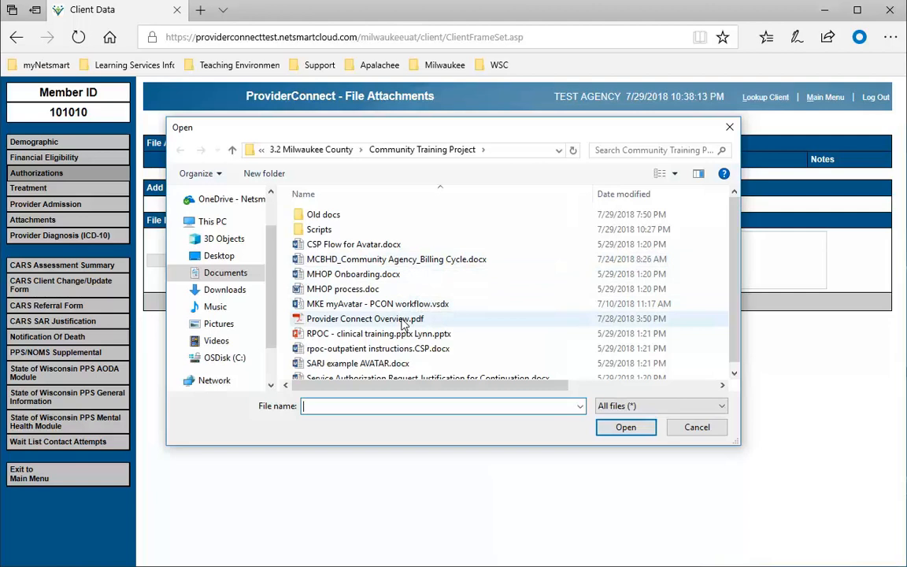
{"action": "scroll", "coordinate": [403, 322], "scroll_direction": "down", "scroll_amount": 1}
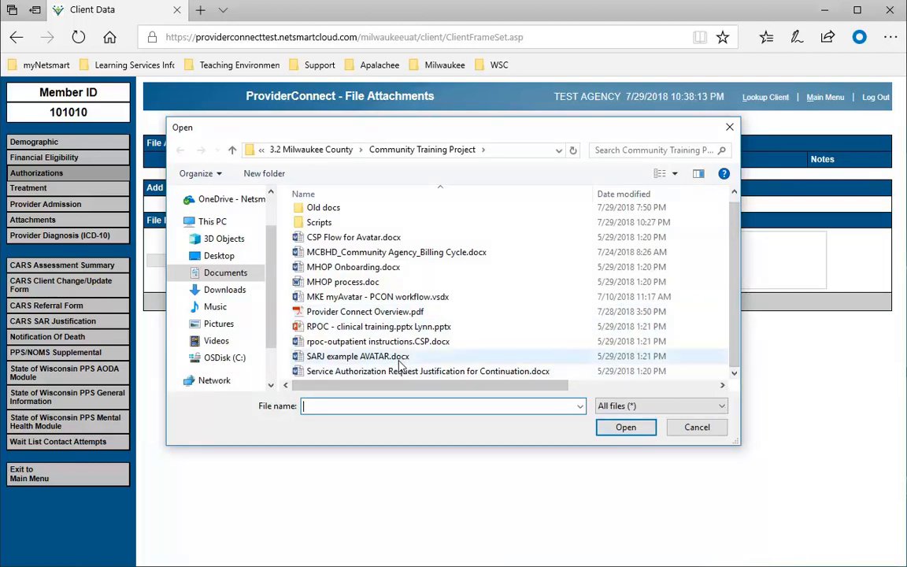
{"action": "left_click", "coordinate": [351, 285]}
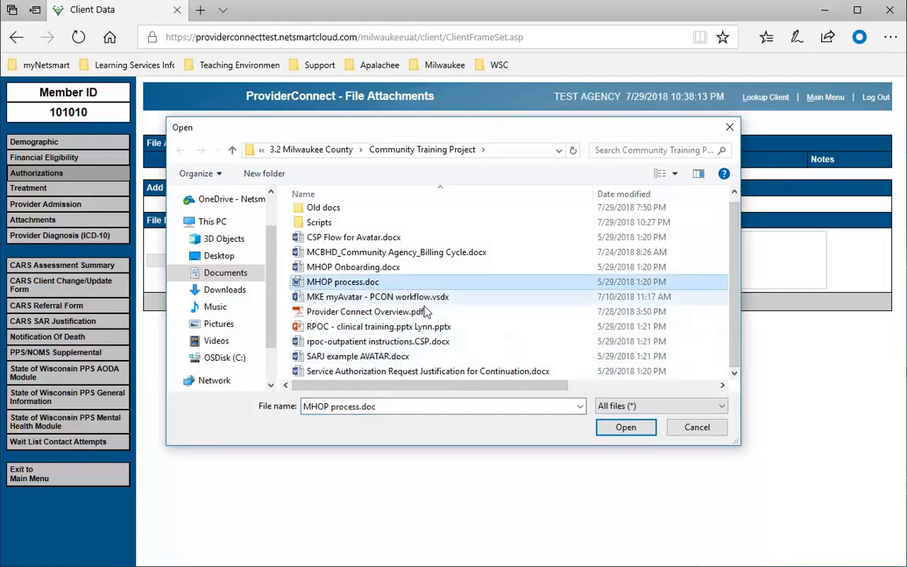
{"action": "left_click", "coordinate": [626, 427]}
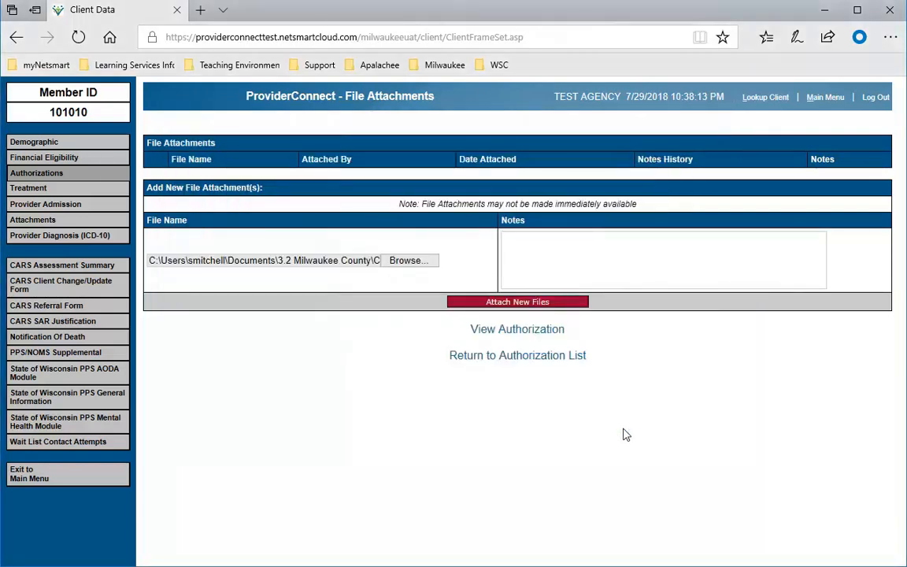
{"action": "left_click", "coordinate": [529, 247]}
{"action": "type", "text": "this is my reasoning"}
{"action": "left_click", "coordinate": [533, 304]}
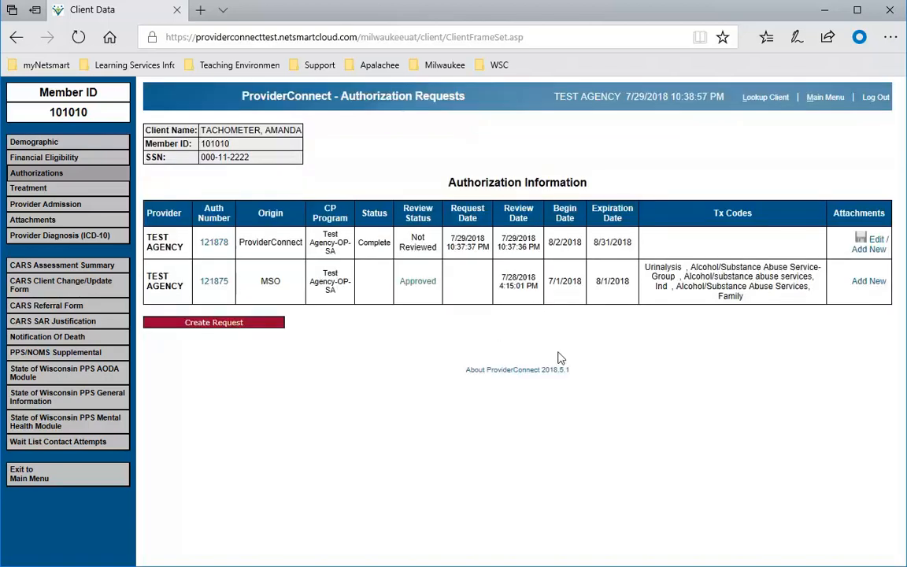